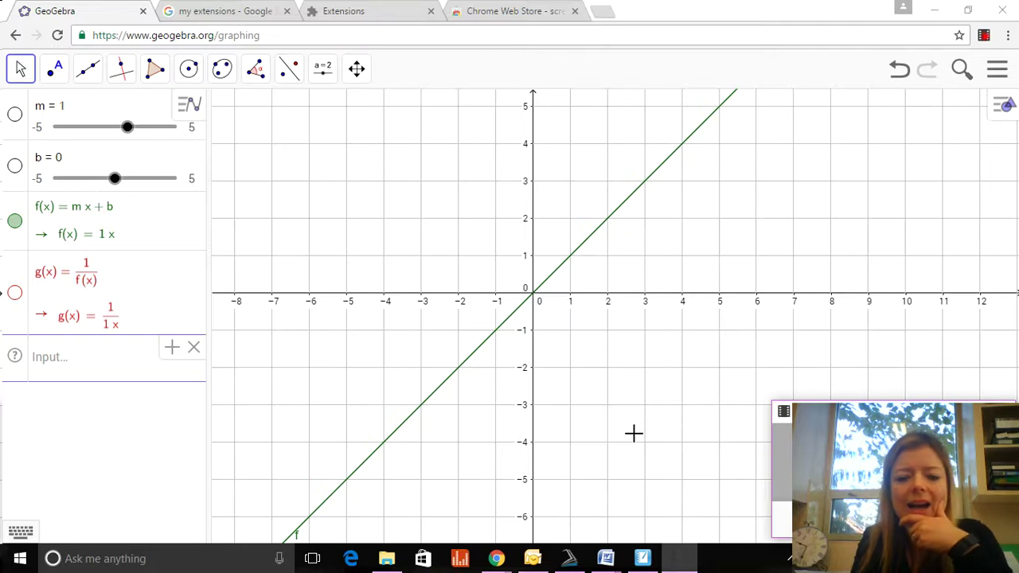
# Show the red hyperbola g(x) = 1/f(x) alongside the line f(x) = x
pyautogui.press('XF86AudioRaiseVolume')
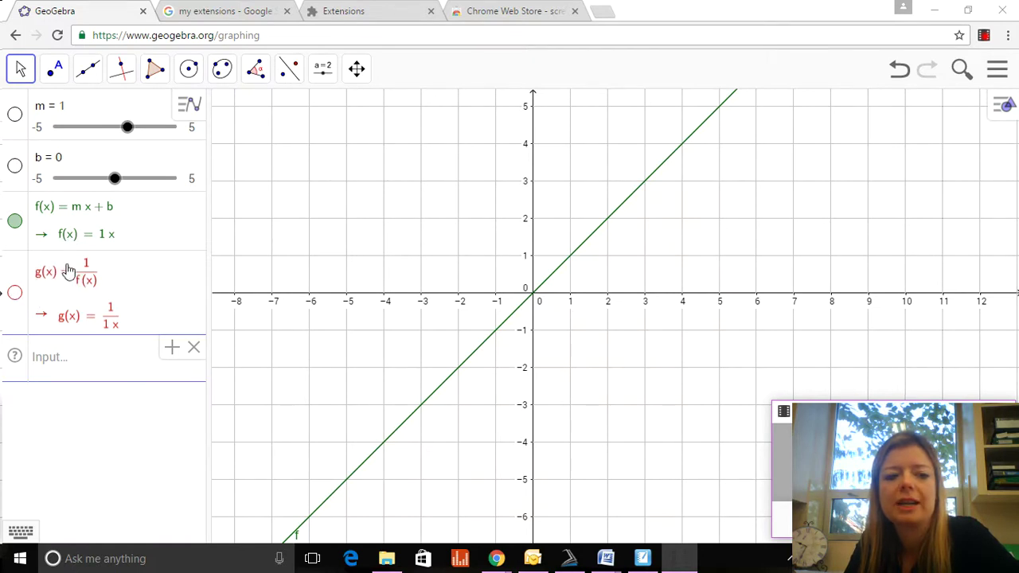
pyautogui.click(15, 294)
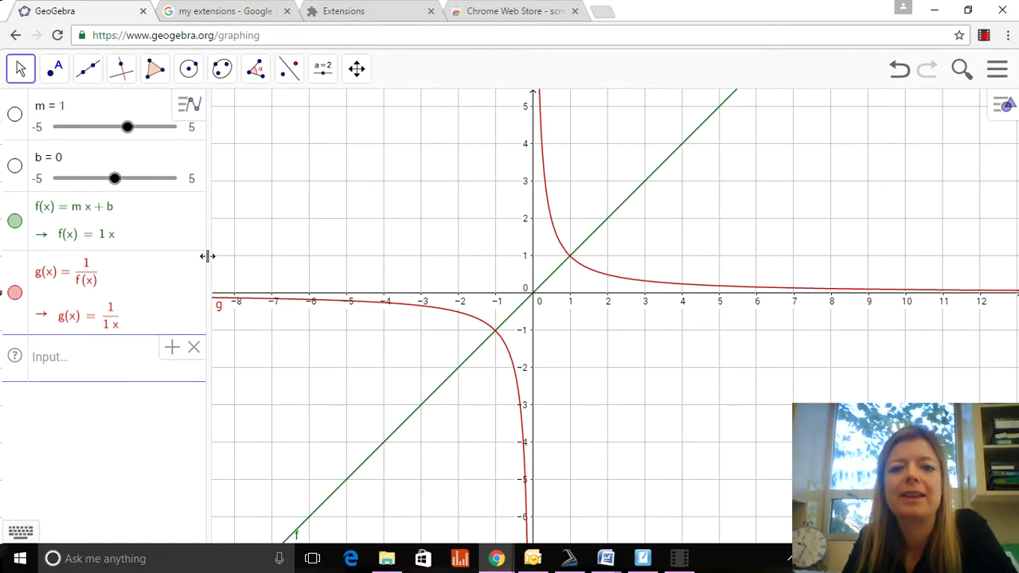
pyautogui.click(280, 299)
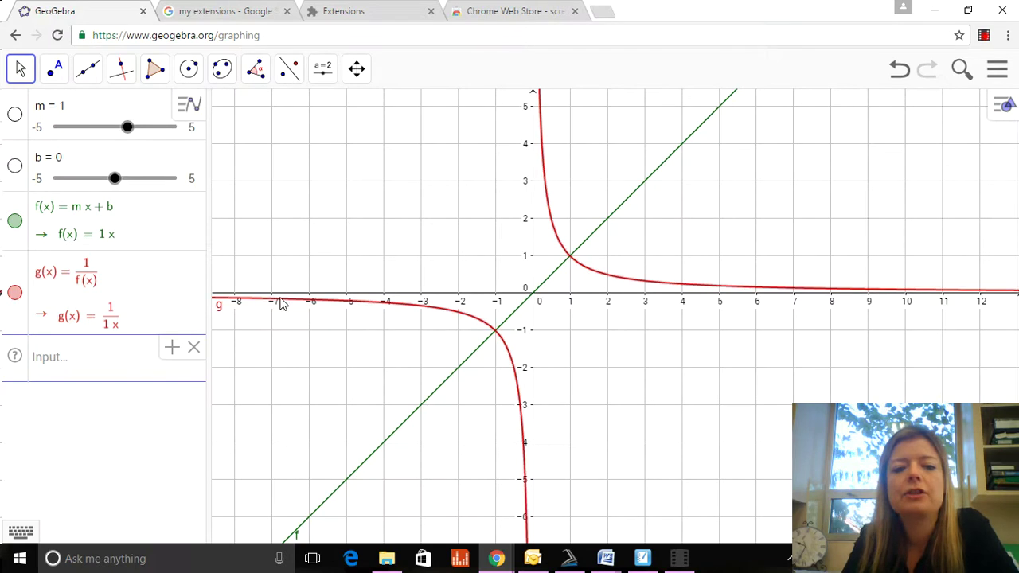
pyautogui.click(268, 286)
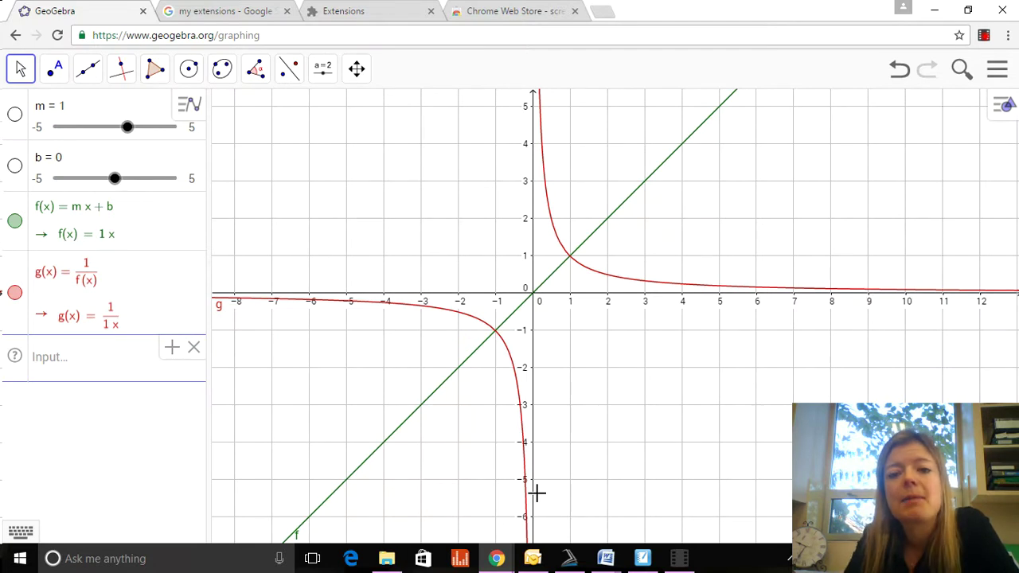
pyautogui.click(532, 296)
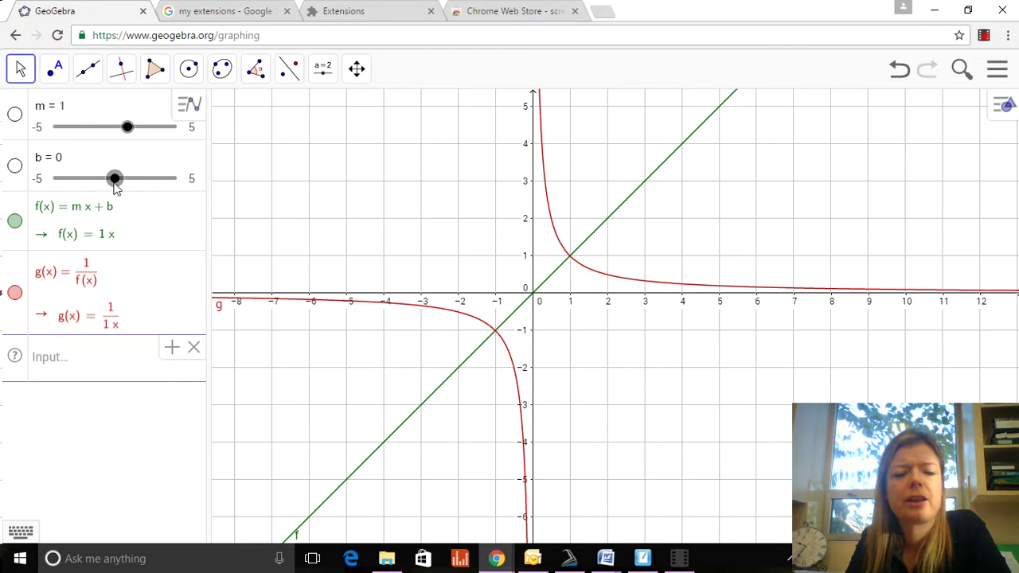
pyautogui.moveTo(116, 182); pyautogui.dragTo(83, 184)
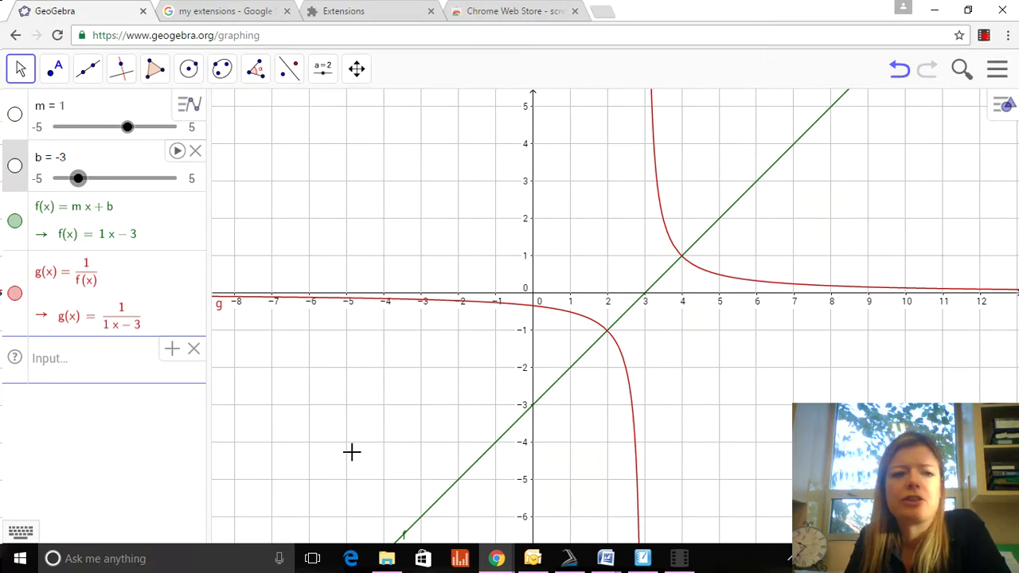
# Increase the slope m to steepen the line toward f(x) = 2.85x − 3
pyautogui.moveTo(129, 132); pyautogui.dragTo(154, 131)
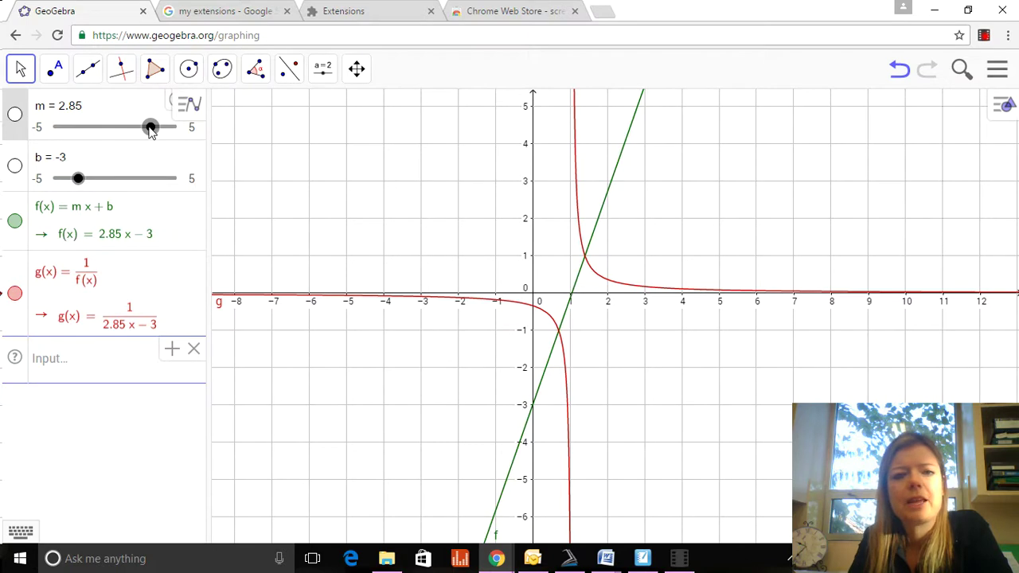
# Try other slopes and intercepts ending at f(x) = 0.75x − 0.7, then return to SMART Notebook
pyautogui.moveTo(151, 131); pyautogui.dragTo(107, 130)
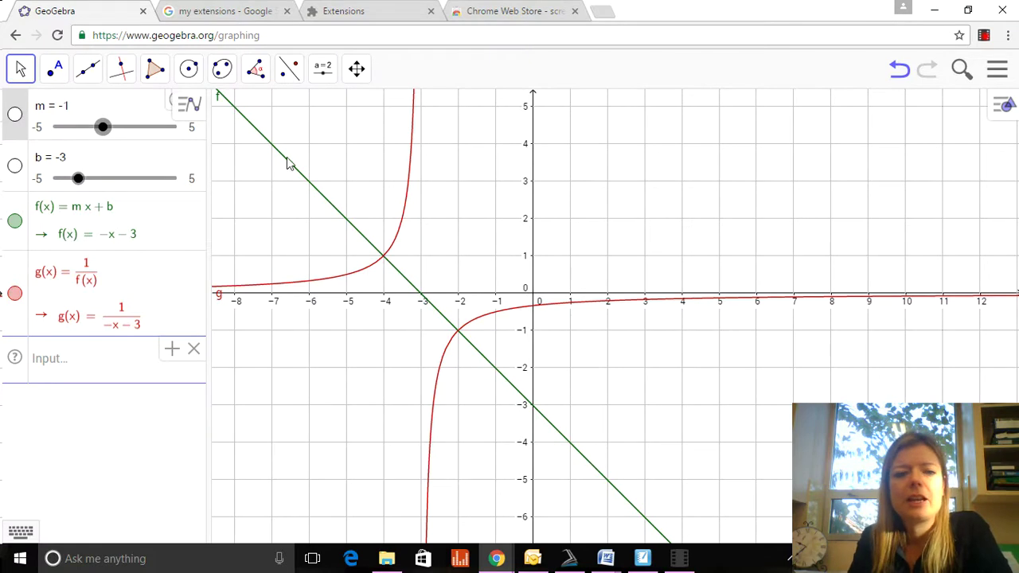
pyautogui.moveTo(75, 182); pyautogui.dragTo(107, 188)
pyautogui.moveTo(102, 130); pyautogui.dragTo(131, 141)
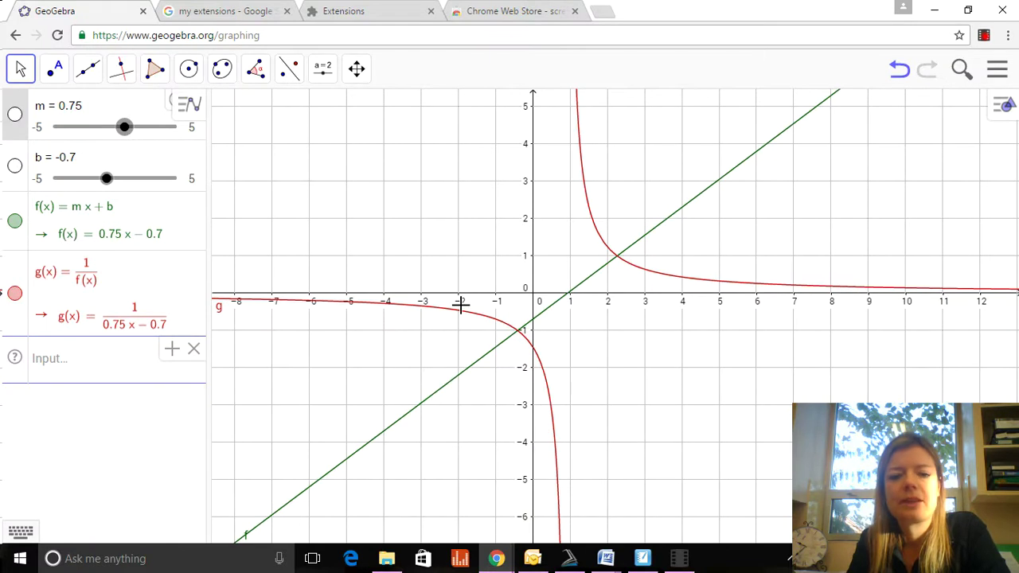
pyautogui.click(643, 559)
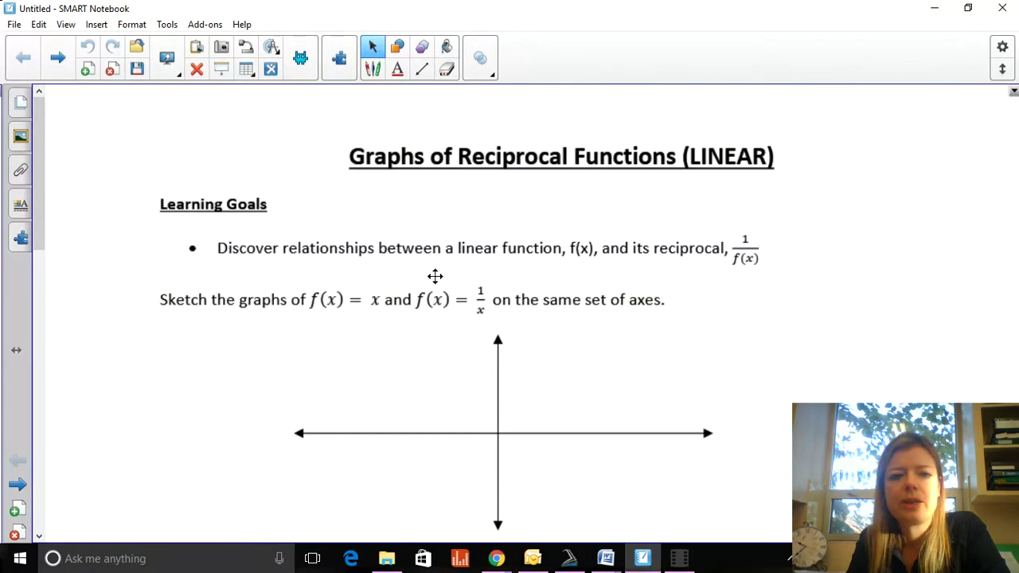
# Sketch a labelled black line y = x and the red first-quadrant branch of y = 1/x
pyautogui.moveTo(39, 165); pyautogui.dragTo(32, 226)
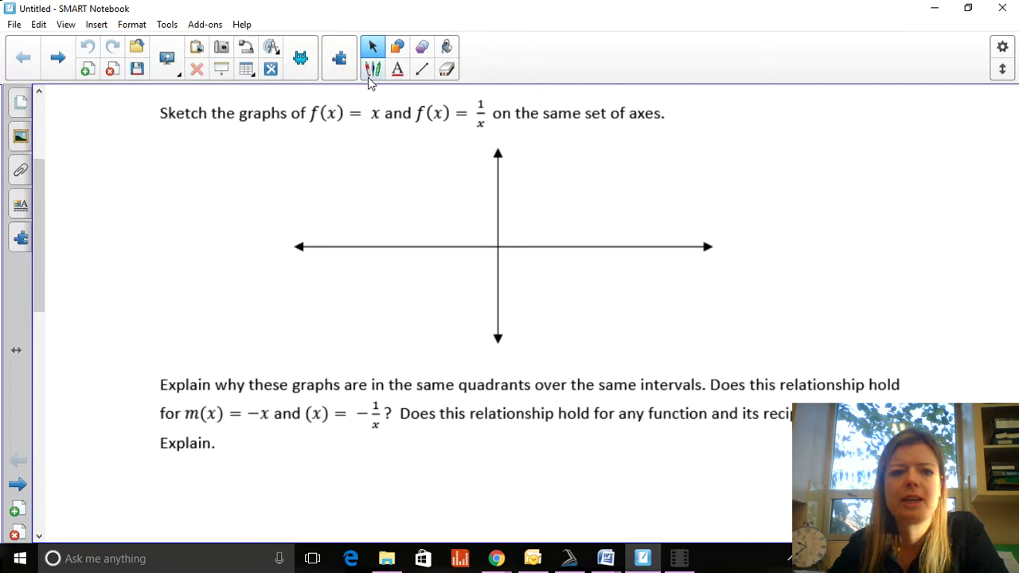
pyautogui.click(372, 70)
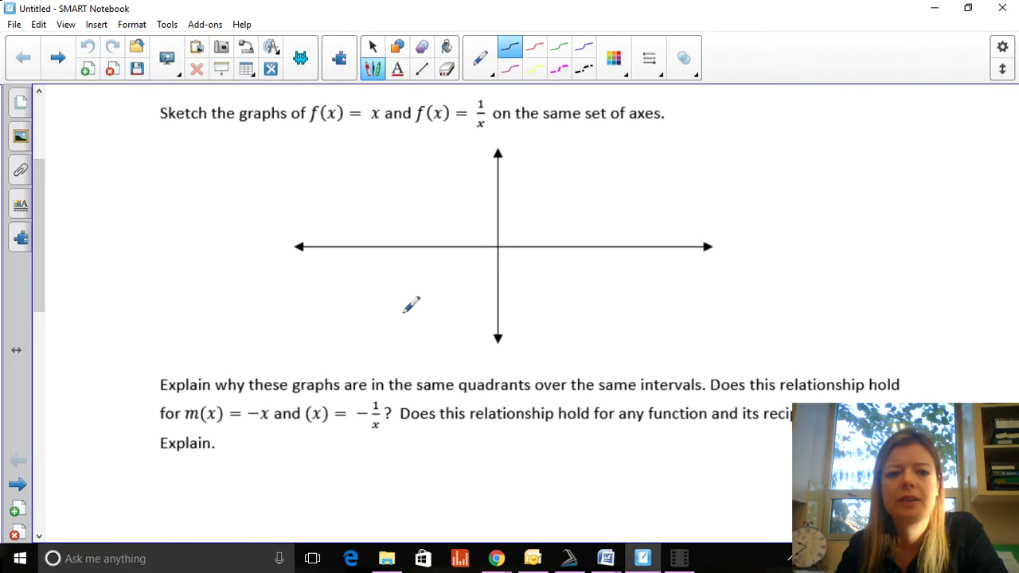
pyautogui.moveTo(406, 310)
pyautogui.mouseDown()
pyautogui.moveTo(627, 152)
pyautogui.moveTo(656, 148)
pyautogui.moveTo(652, 164)
pyautogui.moveTo(685, 147)
pyautogui.mouseUp()
pyautogui.moveTo(691, 137)
pyautogui.mouseDown()
pyautogui.moveTo(705, 151)
pyautogui.moveTo(692, 152)
pyautogui.mouseUp()
pyautogui.click(535, 49)
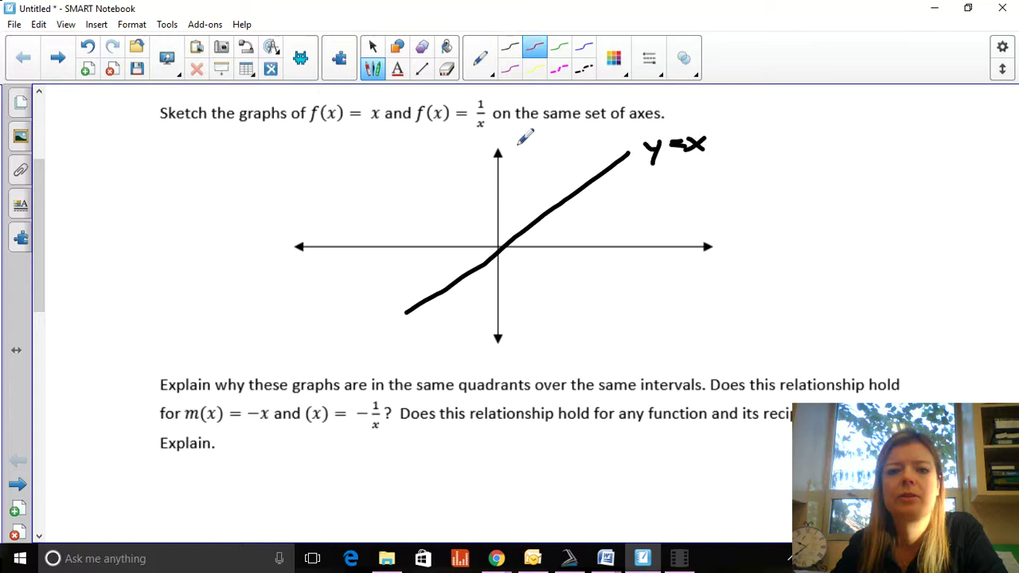
pyautogui.moveTo(518, 150)
pyautogui.mouseDown()
pyautogui.moveTo(518, 189)
pyautogui.moveTo(549, 230)
pyautogui.moveTo(653, 231)
pyautogui.moveTo(651, 241)
pyautogui.mouseUp()
# Add arrowheads and draw the red third-quadrant branch of y = 1/x
pyautogui.moveTo(499, 150)
pyautogui.mouseDown()
pyautogui.moveTo(523, 136)
pyautogui.moveTo(530, 151)
pyautogui.mouseUp()
pyautogui.moveTo(366, 252)
pyautogui.mouseDown()
pyautogui.moveTo(436, 253)
pyautogui.moveTo(468, 268)
pyautogui.moveTo(468, 339)
pyautogui.moveTo(480, 334)
pyautogui.mouseUp()
pyautogui.moveTo(371, 245); pyautogui.dragTo(380, 263)
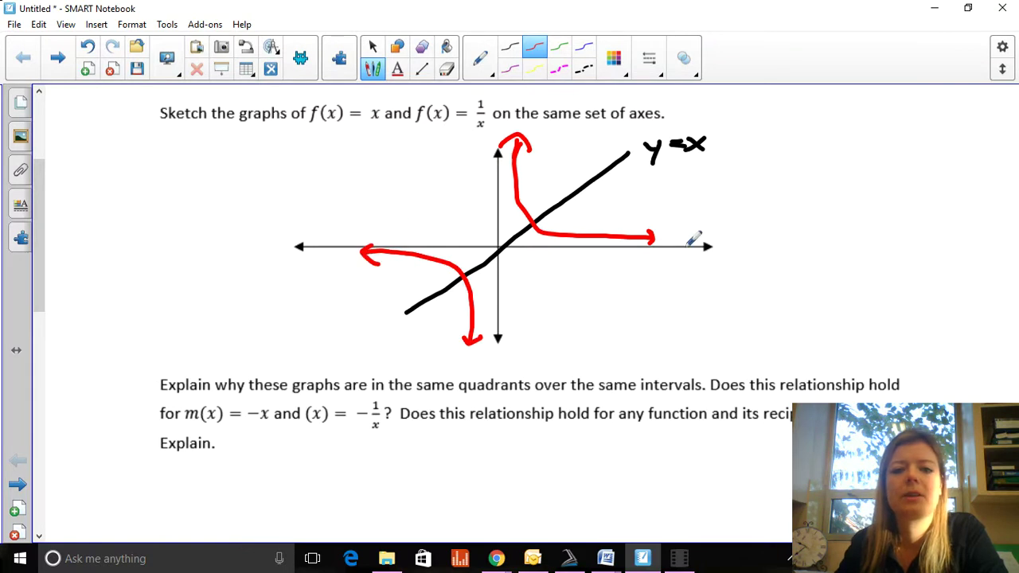
# Write the red label 'y = 1/x' beside the right-hand branch
pyautogui.moveTo(679, 215)
pyautogui.mouseDown()
pyautogui.moveTo(688, 241)
pyautogui.moveTo(724, 213)
pyautogui.mouseUp()
pyautogui.moveTo(709, 223)
pyautogui.mouseDown()
pyautogui.moveTo(751, 199)
pyautogui.moveTo(751, 220)
pyautogui.moveTo(767, 219)
pyautogui.mouseUp()
pyautogui.moveTo(740, 231)
pyautogui.mouseDown()
pyautogui.moveTo(759, 242)
pyautogui.moveTo(739, 246)
pyautogui.mouseUp()
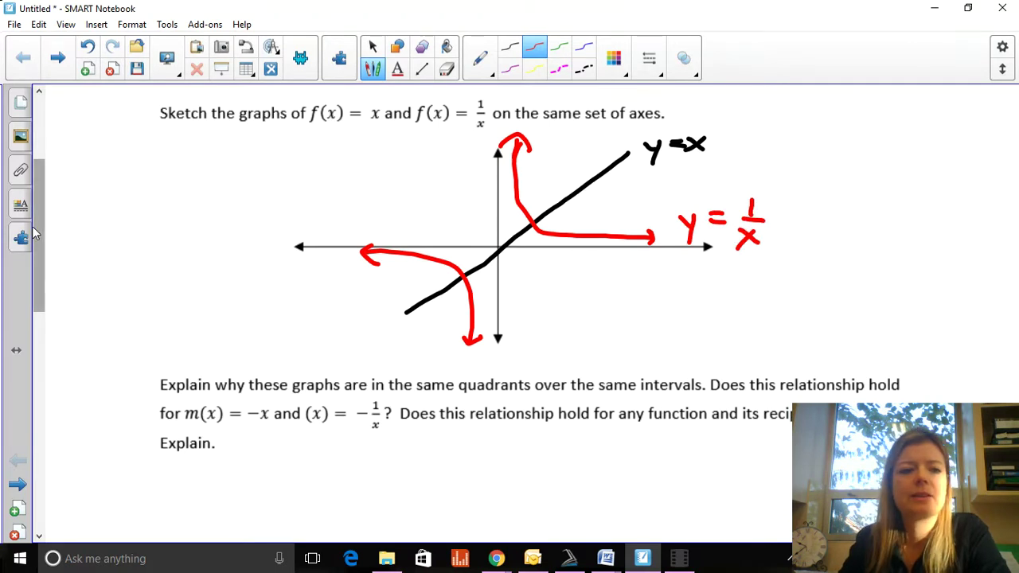
pyautogui.moveTo(43, 226); pyautogui.dragTo(39, 262)
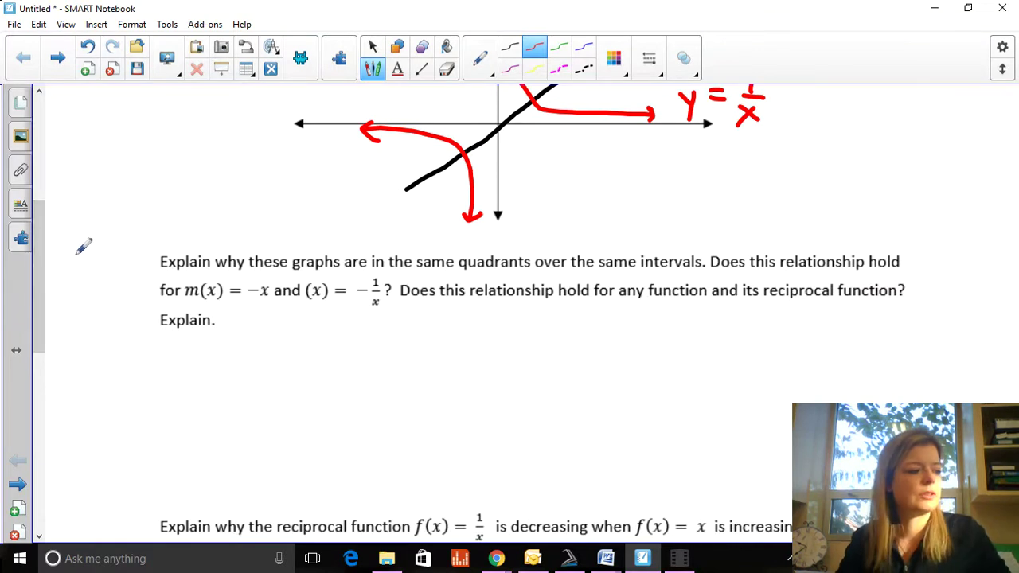
# In black ink, write 'if (x,y) ∈ f(x),' below the Explain. prompt
pyautogui.click(510, 50)
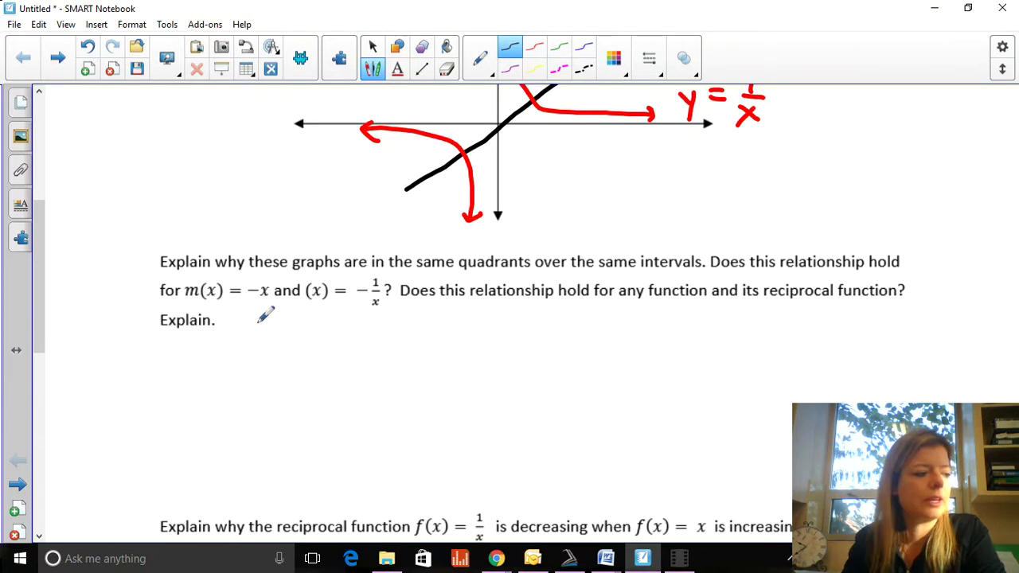
pyautogui.moveTo(212, 332); pyautogui.dragTo(228, 347)
pyautogui.moveTo(223, 335)
pyautogui.mouseDown()
pyautogui.moveTo(299, 351)
pyautogui.moveTo(312, 338)
pyautogui.moveTo(312, 362)
pyautogui.mouseUp()
pyautogui.moveTo(329, 323)
pyautogui.mouseDown()
pyautogui.moveTo(332, 350)
pyautogui.moveTo(368, 350)
pyautogui.mouseUp()
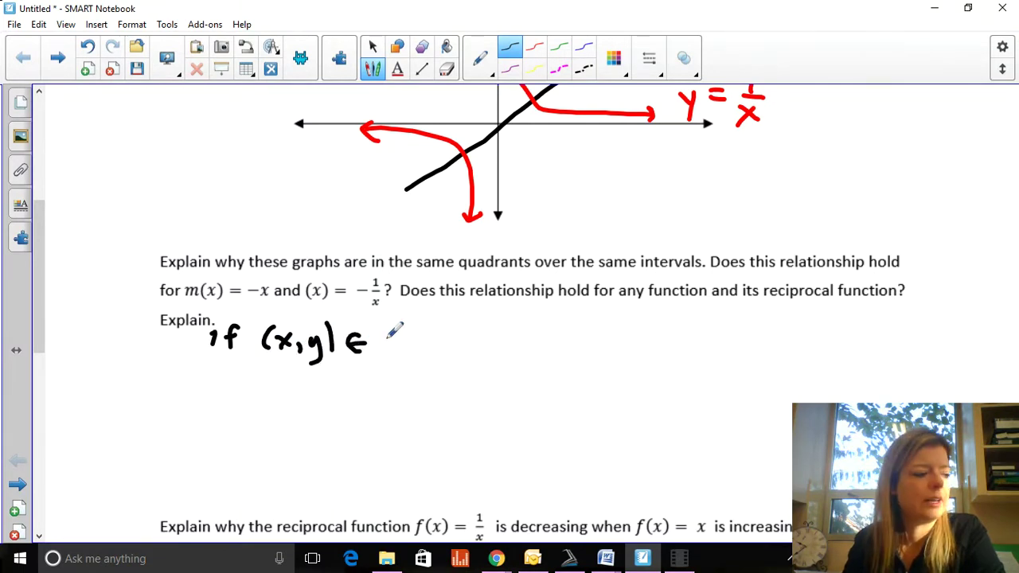
pyautogui.moveTo(397, 317)
pyautogui.mouseDown()
pyautogui.moveTo(378, 360)
pyautogui.moveTo(395, 339)
pyautogui.mouseUp()
pyautogui.moveTo(415, 316)
pyautogui.mouseDown()
pyautogui.moveTo(406, 355)
pyautogui.moveTo(429, 351)
pyautogui.mouseUp()
pyautogui.moveTo(431, 332)
pyautogui.mouseDown()
pyautogui.moveTo(420, 345)
pyautogui.moveTo(446, 360)
pyautogui.mouseUp()
pyautogui.moveTo(471, 321); pyautogui.dragTo(473, 346)
# Continue with 'then (x, 1/y) ∈ 1/f(x)' and start the next line with 'If x'
pyautogui.moveTo(464, 330)
pyautogui.mouseDown()
pyautogui.moveTo(482, 328)
pyautogui.moveTo(486, 347)
pyautogui.mouseUp()
pyautogui.moveTo(487, 334); pyautogui.dragTo(535, 346)
pyautogui.moveTo(579, 321)
pyautogui.mouseDown()
pyautogui.moveTo(574, 353)
pyautogui.moveTo(611, 347)
pyautogui.moveTo(612, 358)
pyautogui.mouseUp()
pyautogui.moveTo(642, 313)
pyautogui.mouseDown()
pyautogui.moveTo(639, 351)
pyautogui.moveTo(654, 329)
pyautogui.moveTo(636, 368)
pyautogui.mouseUp()
pyautogui.moveTo(657, 316); pyautogui.dragTo(658, 360)
pyautogui.moveTo(692, 330); pyautogui.dragTo(683, 337)
pyautogui.moveTo(758, 313)
pyautogui.mouseDown()
pyautogui.moveTo(721, 365)
pyautogui.moveTo(734, 347)
pyautogui.mouseUp()
pyautogui.moveTo(744, 341)
pyautogui.mouseDown()
pyautogui.moveTo(744, 363)
pyautogui.moveTo(768, 363)
pyautogui.mouseUp()
pyautogui.moveTo(767, 345)
pyautogui.mouseDown()
pyautogui.moveTo(753, 363)
pyautogui.moveTo(781, 364)
pyautogui.mouseUp()
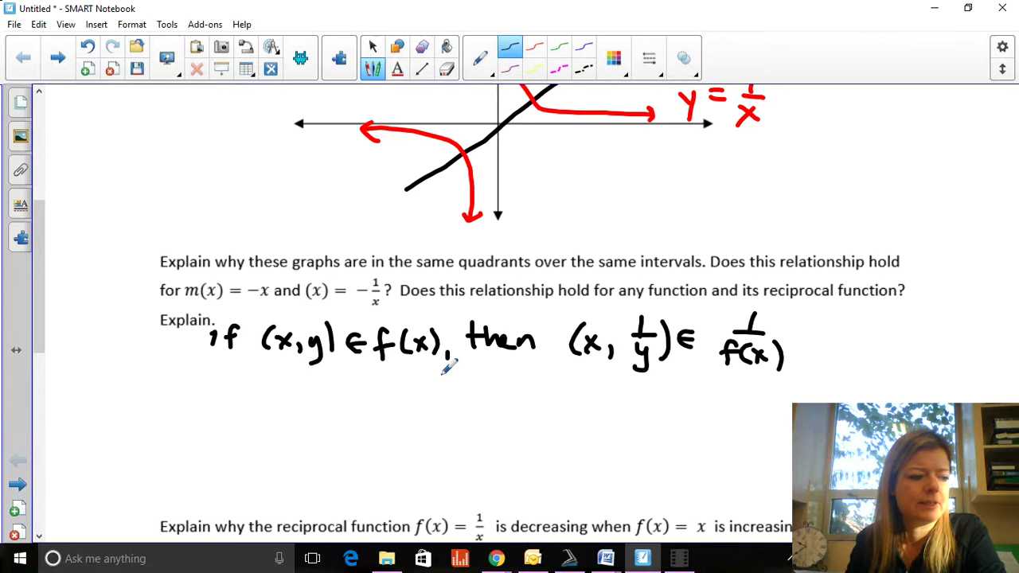
pyautogui.moveTo(231, 381)
pyautogui.mouseDown()
pyautogui.moveTo(230, 403)
pyautogui.moveTo(249, 404)
pyautogui.moveTo(263, 388)
pyautogui.moveTo(286, 405)
pyautogui.mouseUp()
pyautogui.moveTo(337, 380)
pyautogui.mouseDown()
pyautogui.moveTo(345, 400)
pyautogui.moveTo(328, 415)
pyautogui.mouseUp()
# Complete the second line with 'gives y>0, then 1/y>0 and vice versa'
pyautogui.moveTo(355, 380)
pyautogui.mouseDown()
pyautogui.moveTo(354, 400)
pyautogui.moveTo(374, 382)
pyautogui.moveTo(439, 379)
pyautogui.moveTo(429, 415)
pyautogui.moveTo(472, 388)
pyautogui.moveTo(490, 412)
pyautogui.mouseUp()
pyautogui.click(355, 368)
pyautogui.moveTo(545, 380); pyautogui.dragTo(541, 402)
pyautogui.moveTo(533, 393)
pyautogui.mouseDown()
pyautogui.moveTo(590, 395)
pyautogui.moveTo(634, 389)
pyautogui.moveTo(633, 425)
pyautogui.mouseUp()
pyautogui.moveTo(667, 376)
pyautogui.mouseDown()
pyautogui.moveTo(683, 388)
pyautogui.moveTo(670, 404)
pyautogui.mouseUp()
pyautogui.moveTo(700, 383)
pyautogui.mouseDown()
pyautogui.moveTo(690, 398)
pyautogui.moveTo(701, 394)
pyautogui.mouseUp()
pyautogui.moveTo(770, 387)
pyautogui.mouseDown()
pyautogui.moveTo(780, 401)
pyautogui.moveTo(813, 404)
pyautogui.moveTo(865, 386)
pyautogui.moveTo(872, 403)
pyautogui.moveTo(928, 403)
pyautogui.moveTo(947, 392)
pyautogui.moveTo(983, 401)
pyautogui.mouseUp()
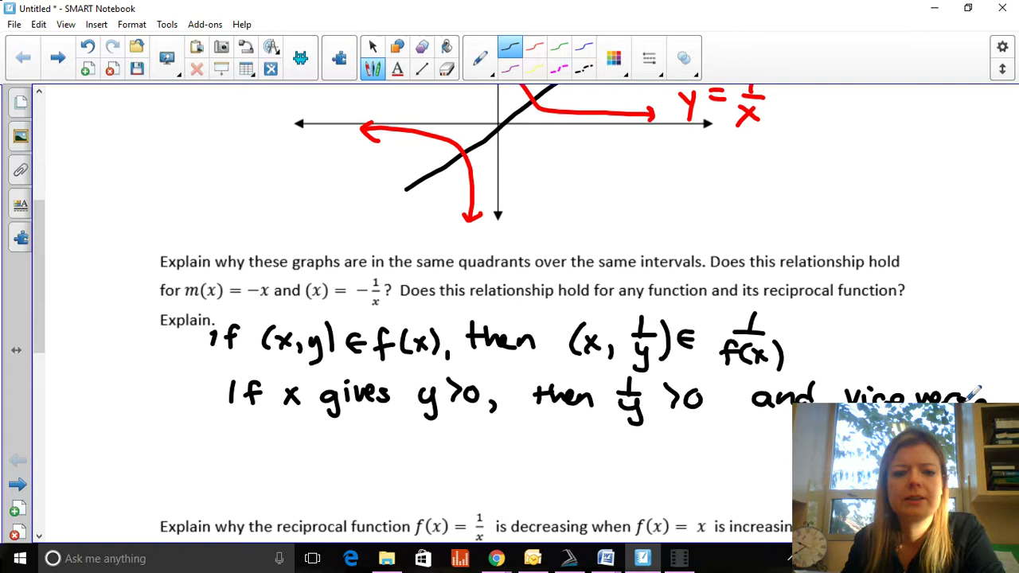